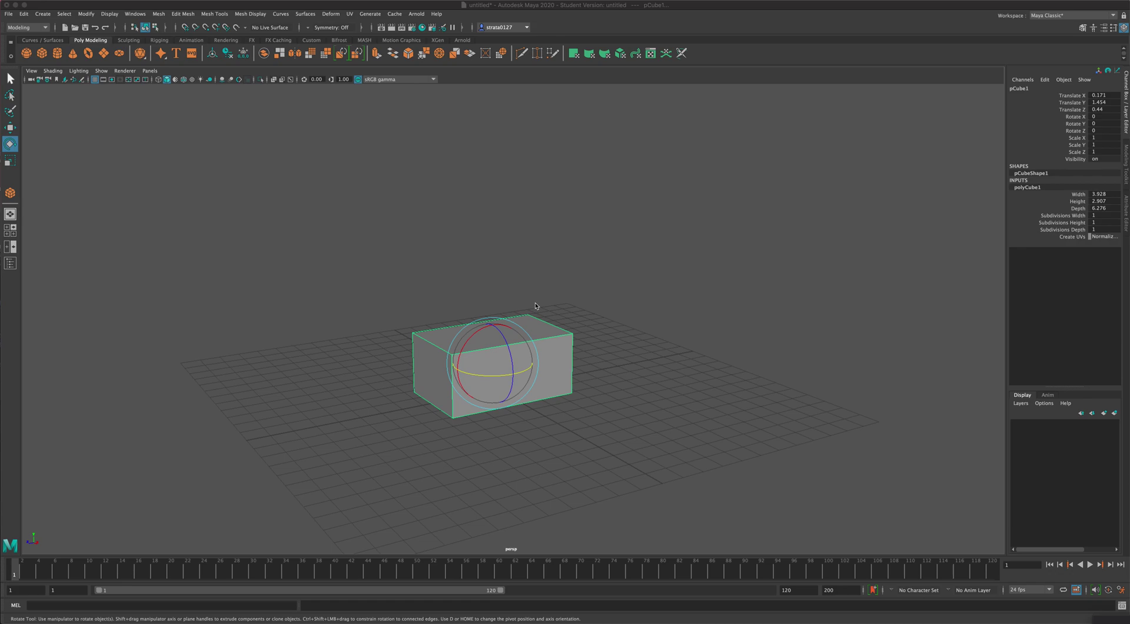
- Switch pCube1 from the Rotate tool to the Move tool and orbit the view around it
click(9, 129)
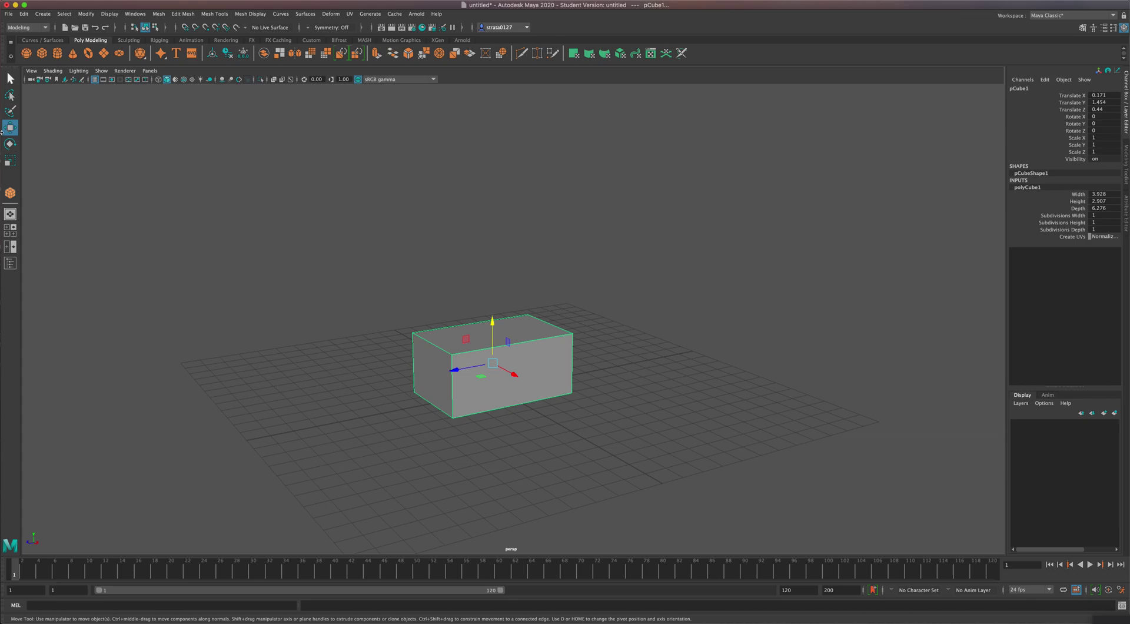
alt+drag(295, 332, 366, 331)
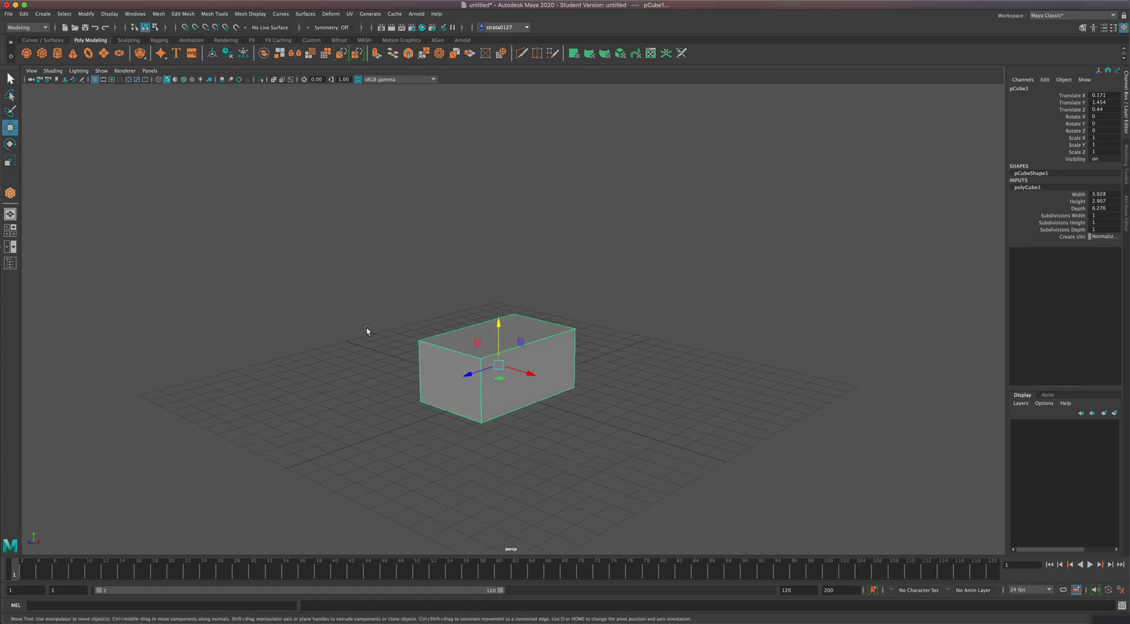
- Reset Duplicate Special settings and create pCube2 with Geometry type set to Instance
click(25, 14)
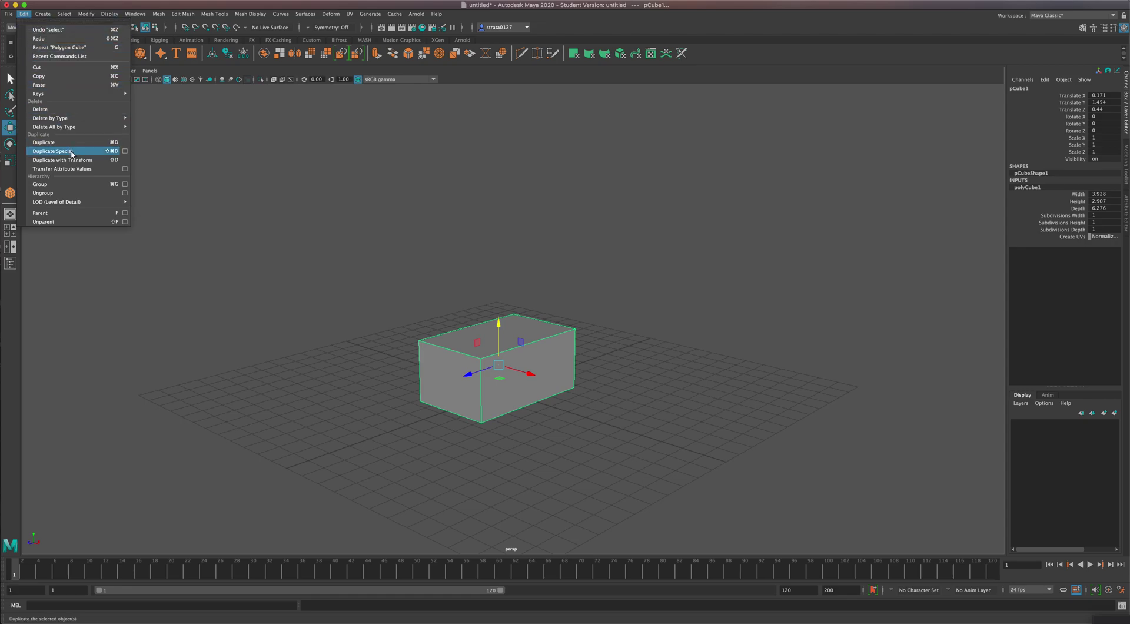
click(125, 151)
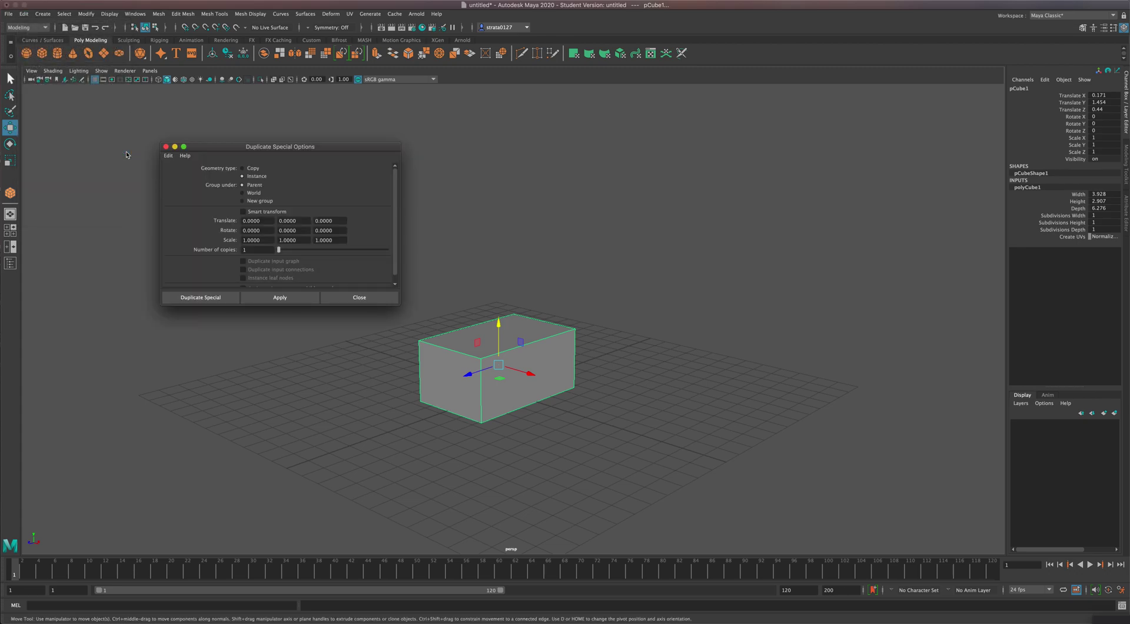
click(167, 156)
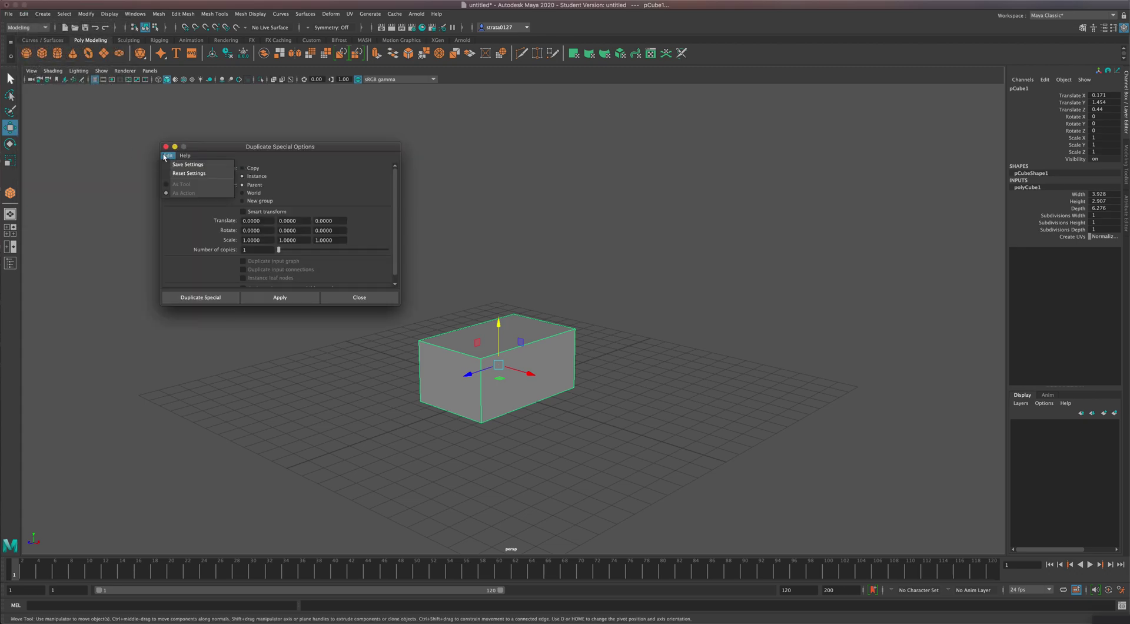
click(171, 174)
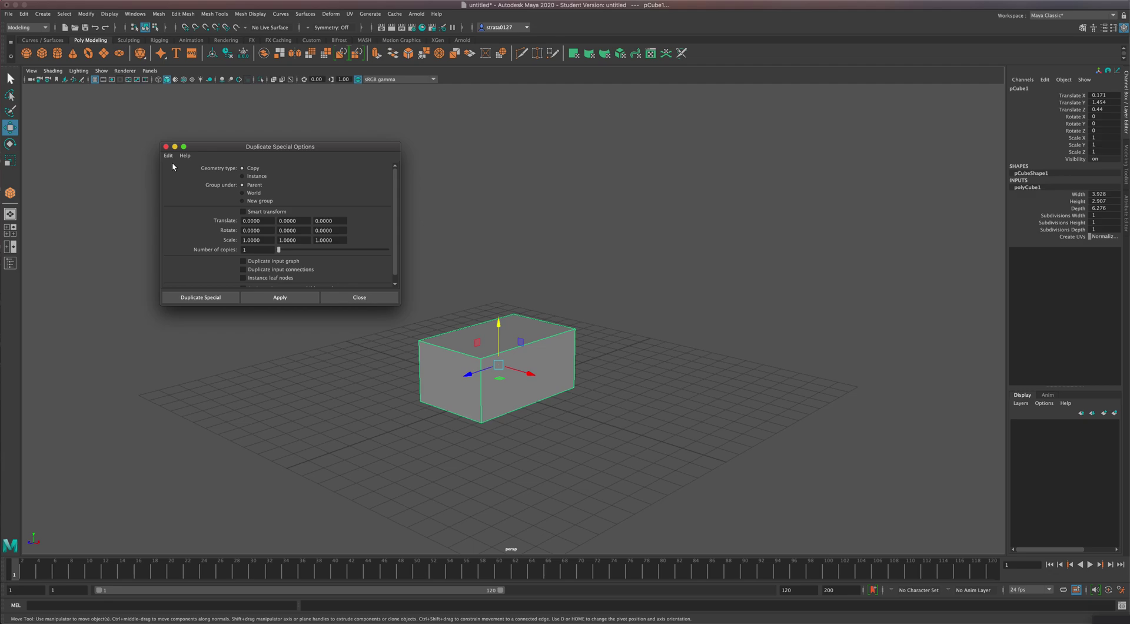
click(254, 177)
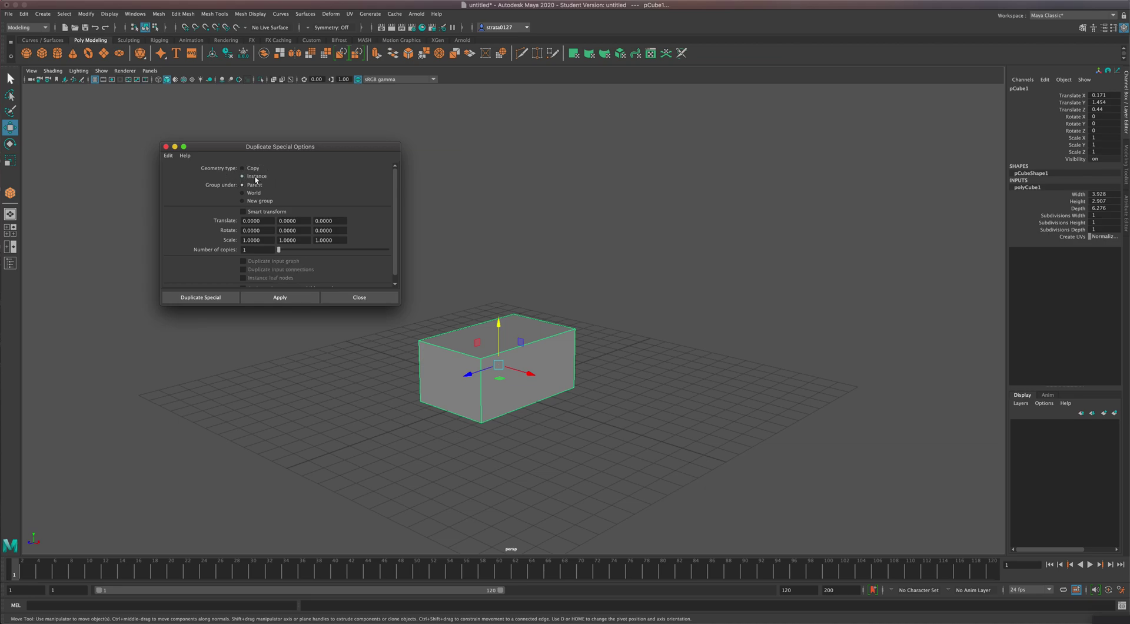
click(205, 301)
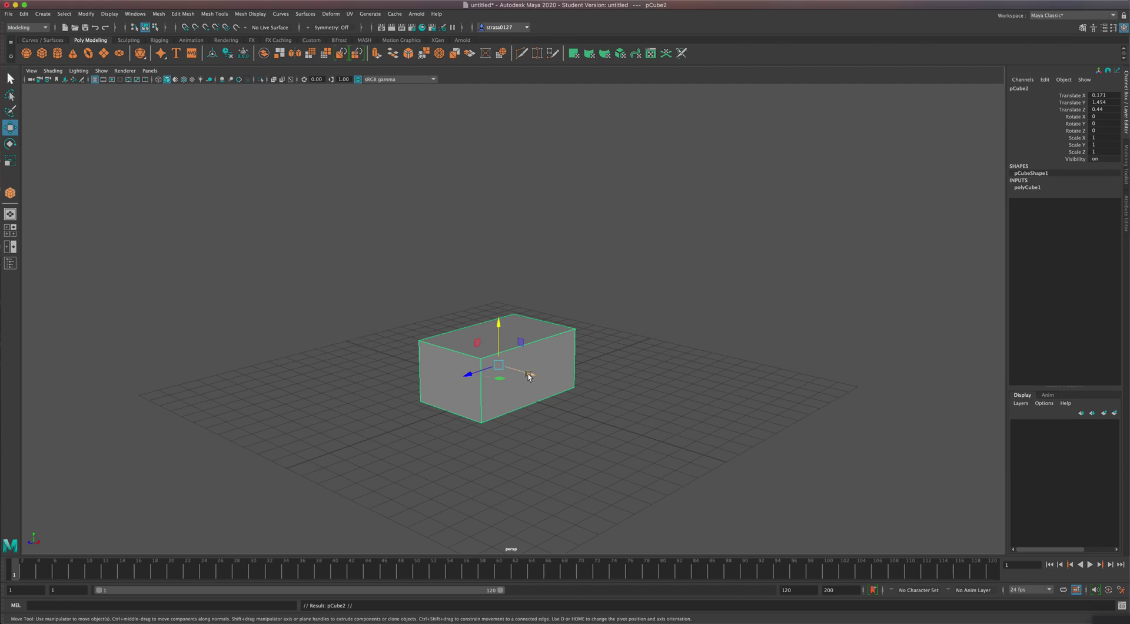
- Slide pCube2 along X beside the original box and reselect pCube1
drag(532, 375, 512, 346)
click(511, 349)
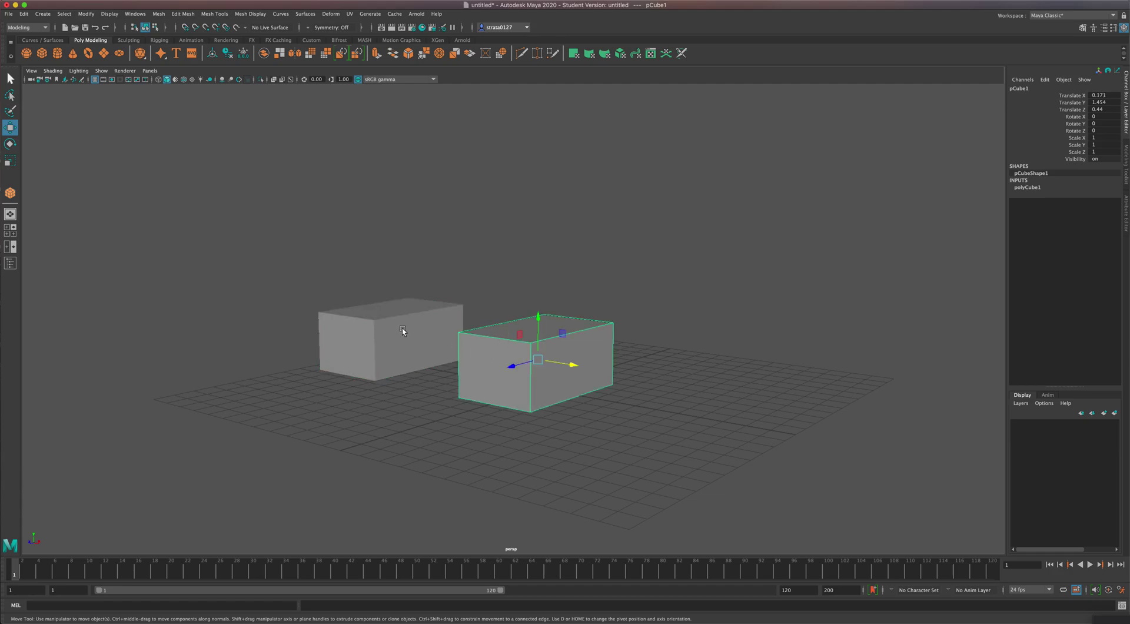
click(404, 329)
click(487, 347)
- Insert an edge loop across the middle of the shared box shape
click(214, 14)
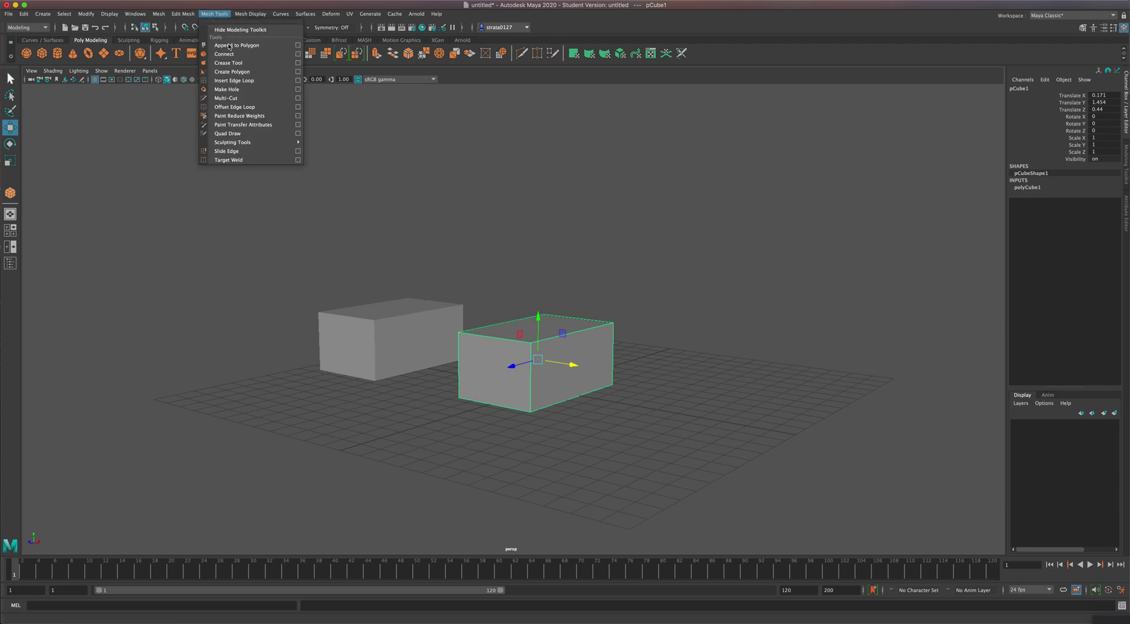
click(257, 85)
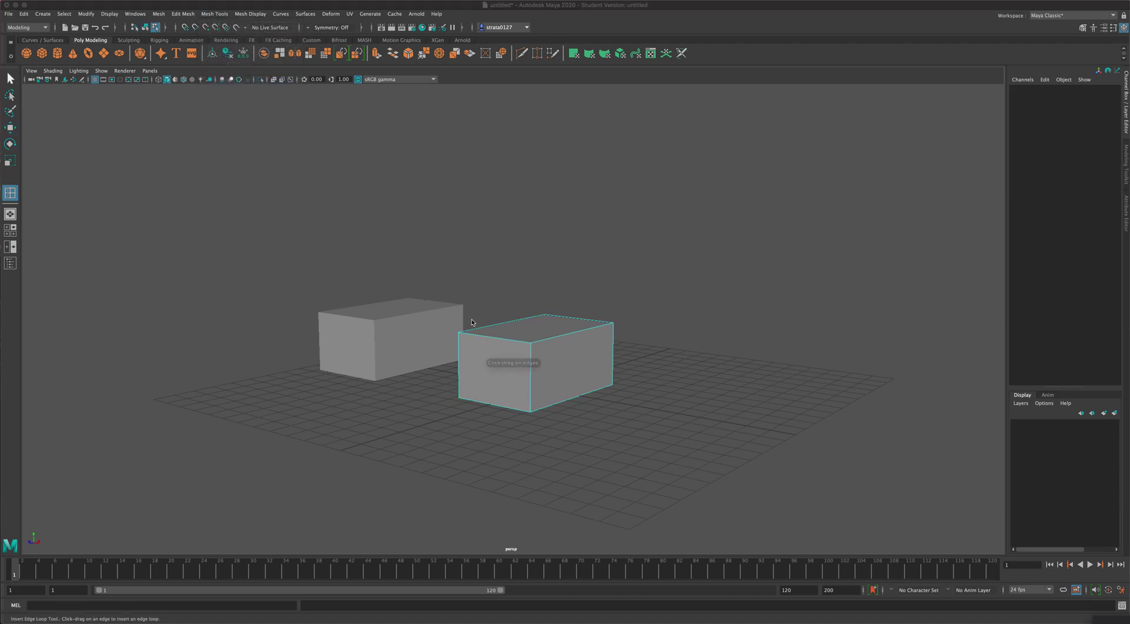
drag(549, 338, 529, 339)
alt+drag(447, 345, 469, 350)
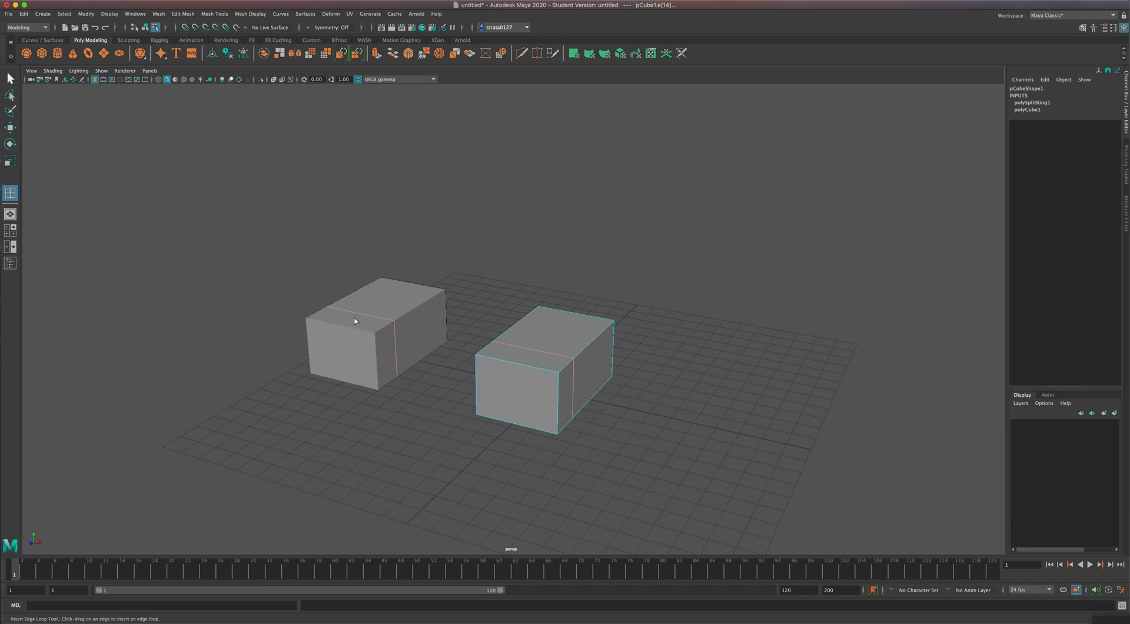
- Select the right box's top face in Multi component selection mode
key(w)
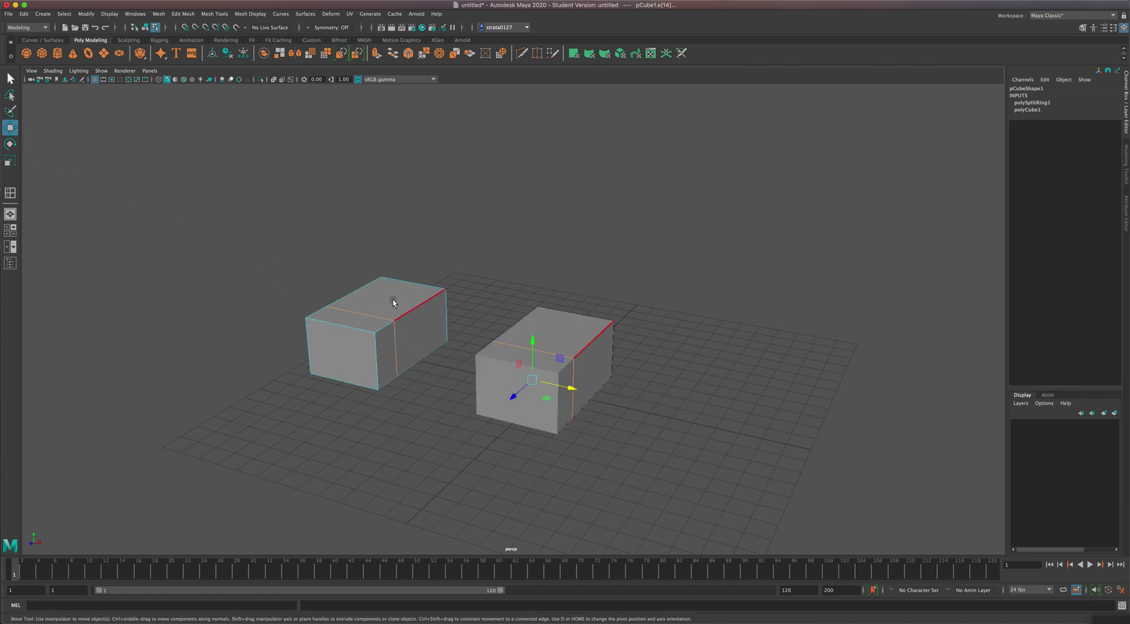
right_click(393, 301)
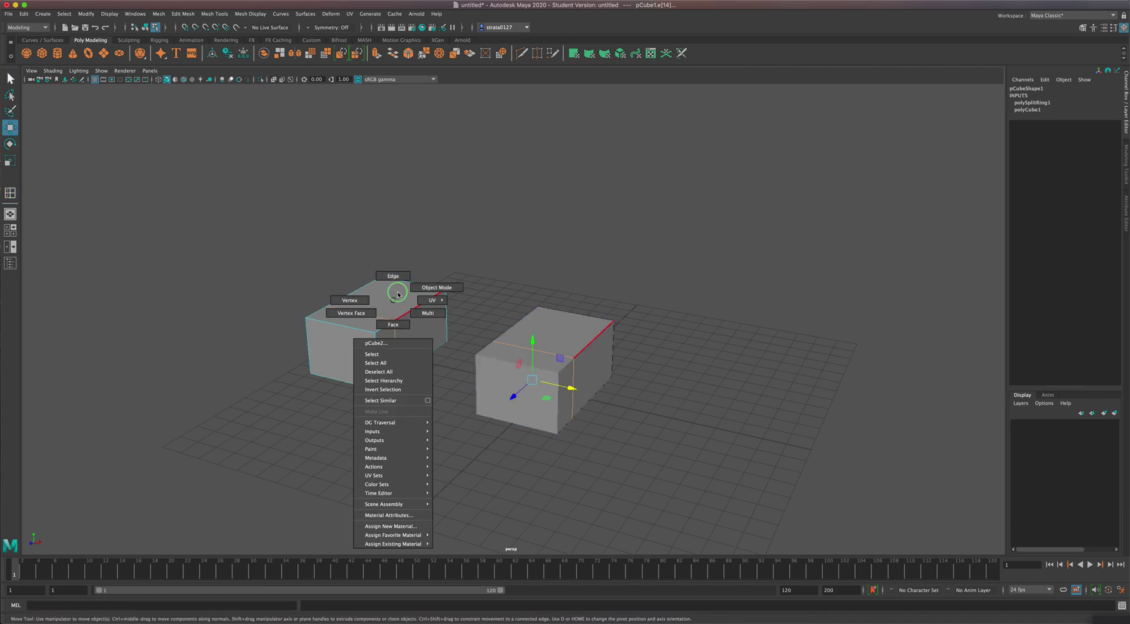
click(398, 318)
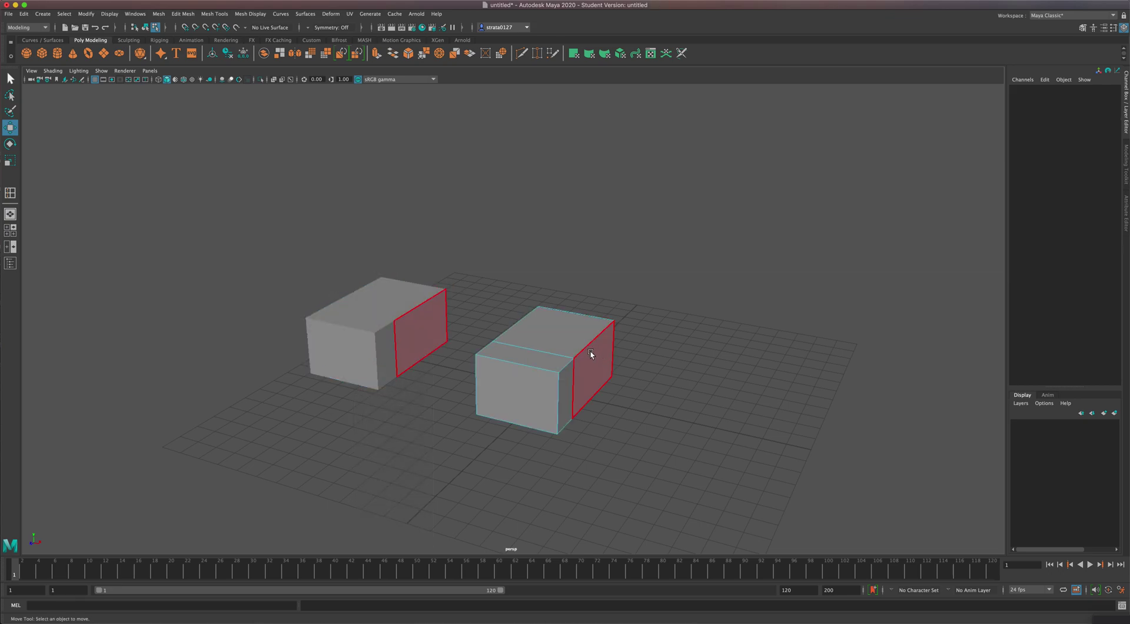
click(561, 339)
alt+drag(561, 339, 618, 371)
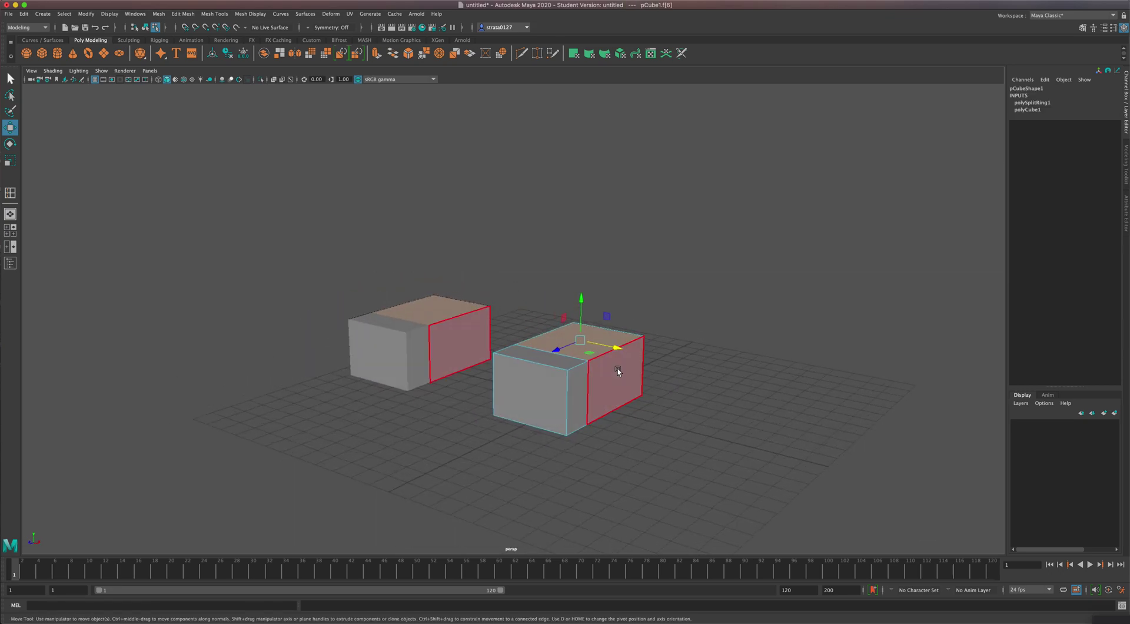
- Extrude the top face, inset it to 0.55 scale, then extrude again 1.411 upward
click(376, 54)
drag(583, 304, 580, 318)
key(ctrl+e)
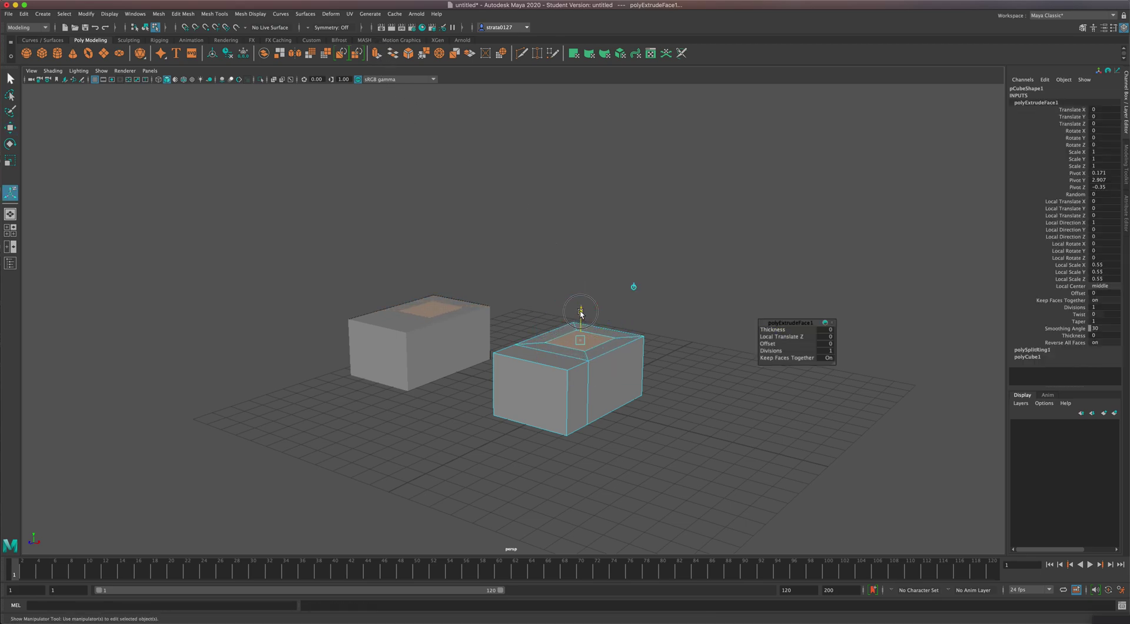
drag(581, 307, 582, 277)
alt+drag(538, 313, 487, 357)
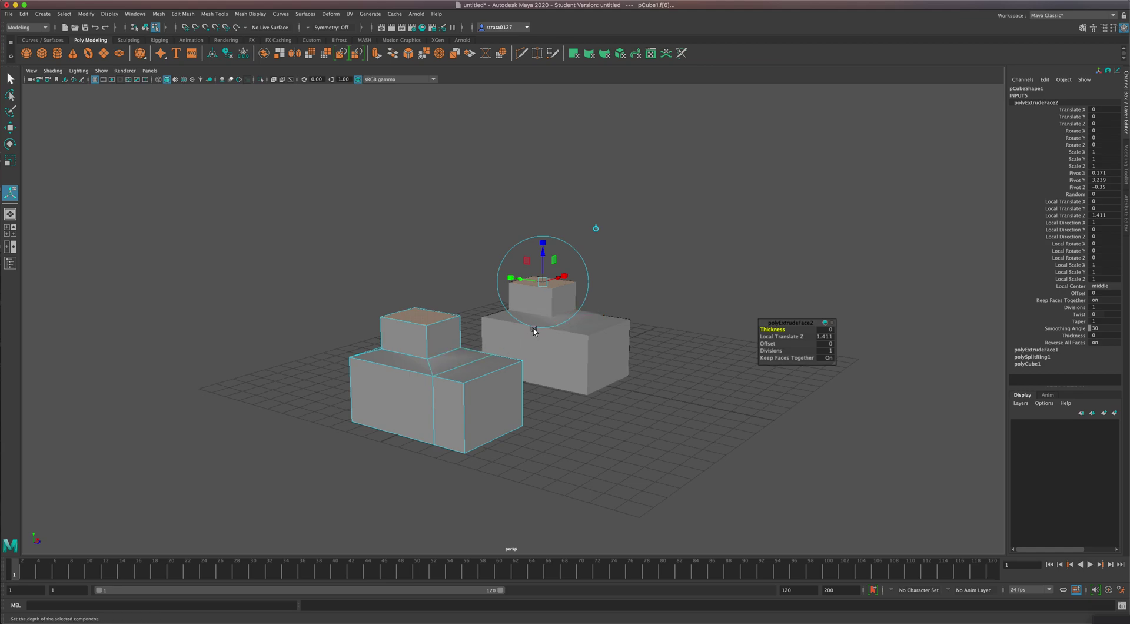
- Return to object selection and select pCube1 as a whole
right_drag(550, 346, 565, 339)
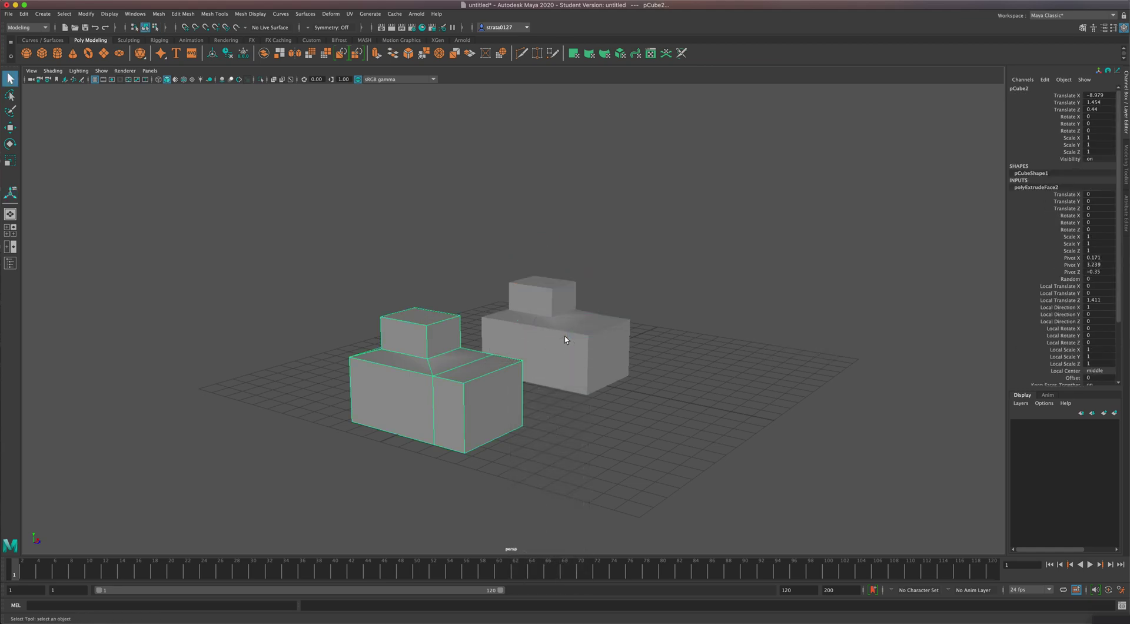
mouse_move(591, 350)
alt+mouse_down()
mouse_move(563, 347)
mouse_move(574, 356)
alt+mouse_up()
click(563, 348)
- Delete both old cubes and draw a new polygon cube on the grid
key(Delete)
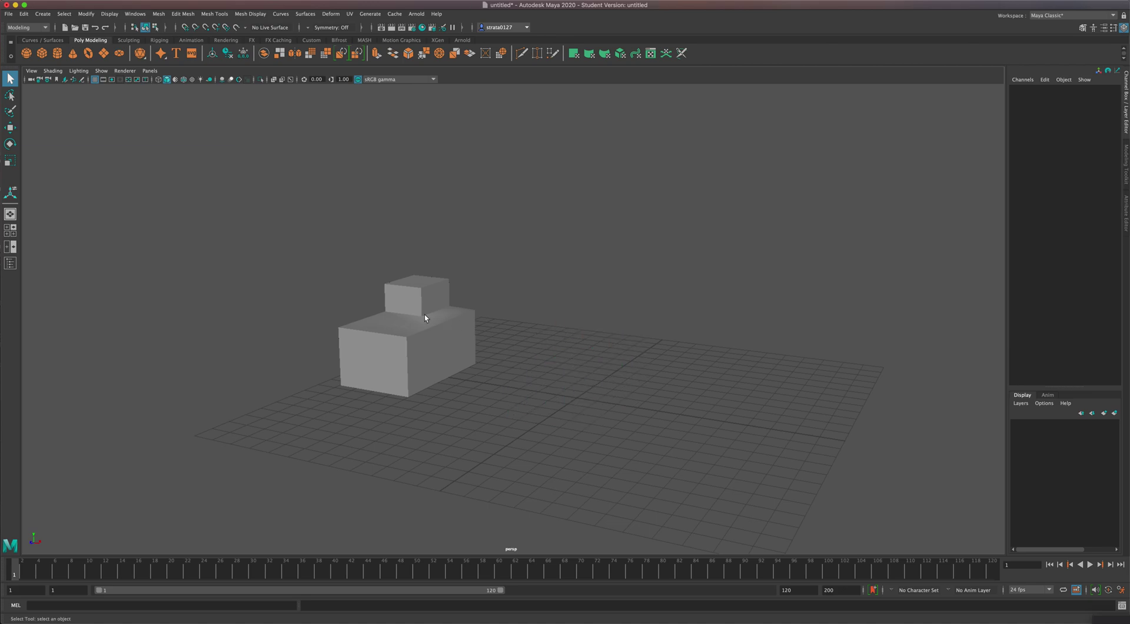
click(414, 296)
key(Delete)
click(41, 53)
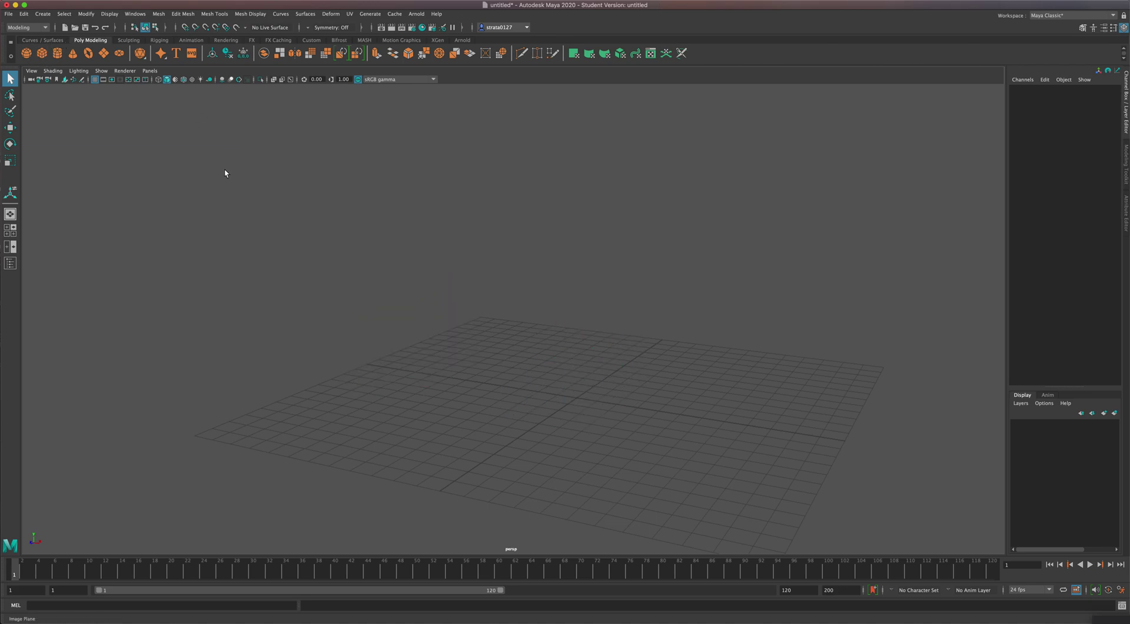
drag(568, 389, 448, 353)
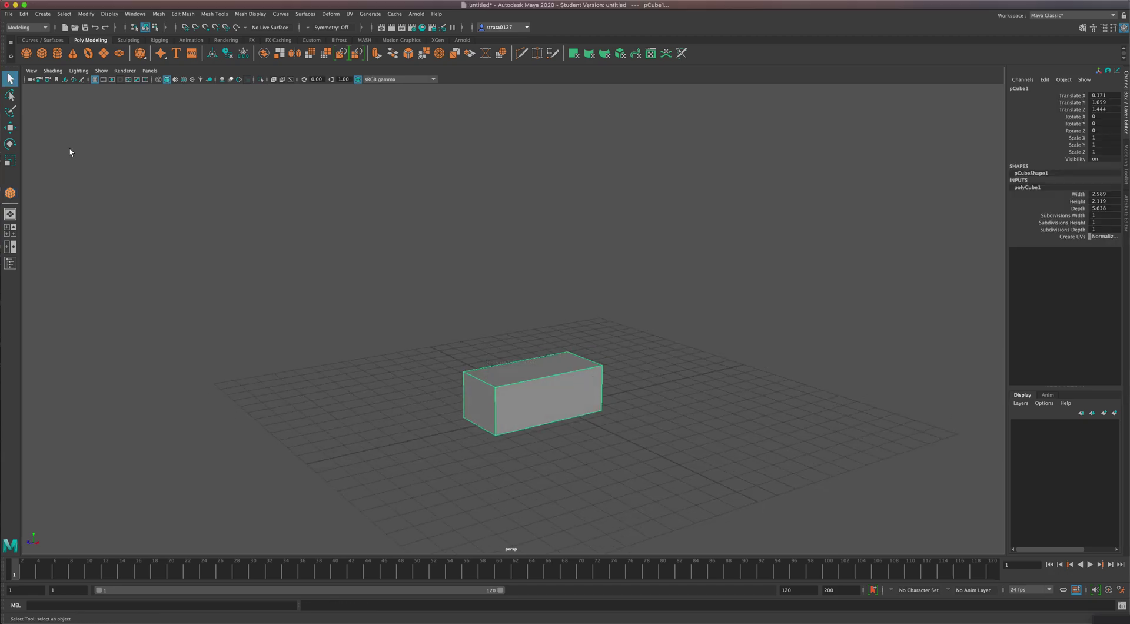
- Create an instanced copy with Duplicate Special and raise it to Translate Y 3.2 atop the first box
click(24, 14)
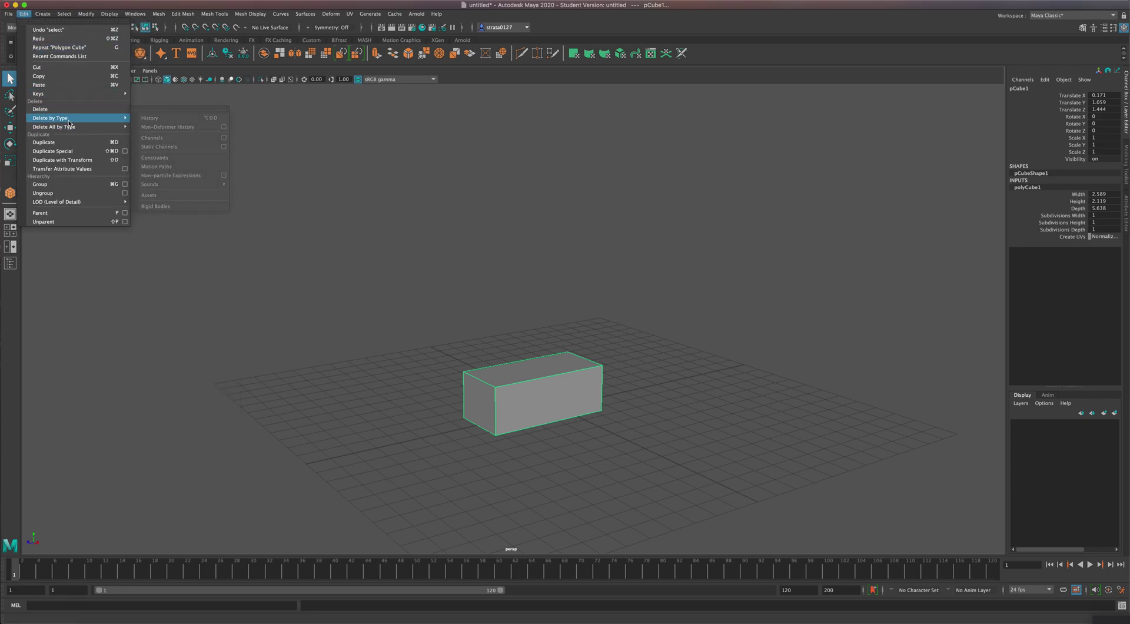
click(125, 152)
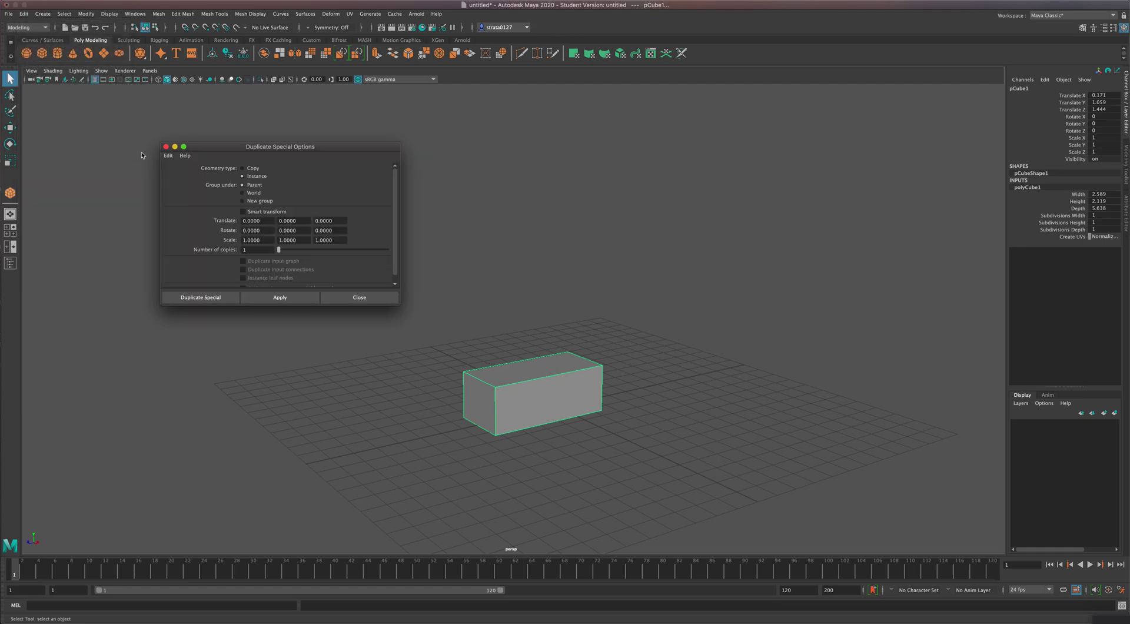
click(222, 296)
click(11, 127)
drag(538, 354, 536, 303)
alt+drag(476, 348, 552, 343)
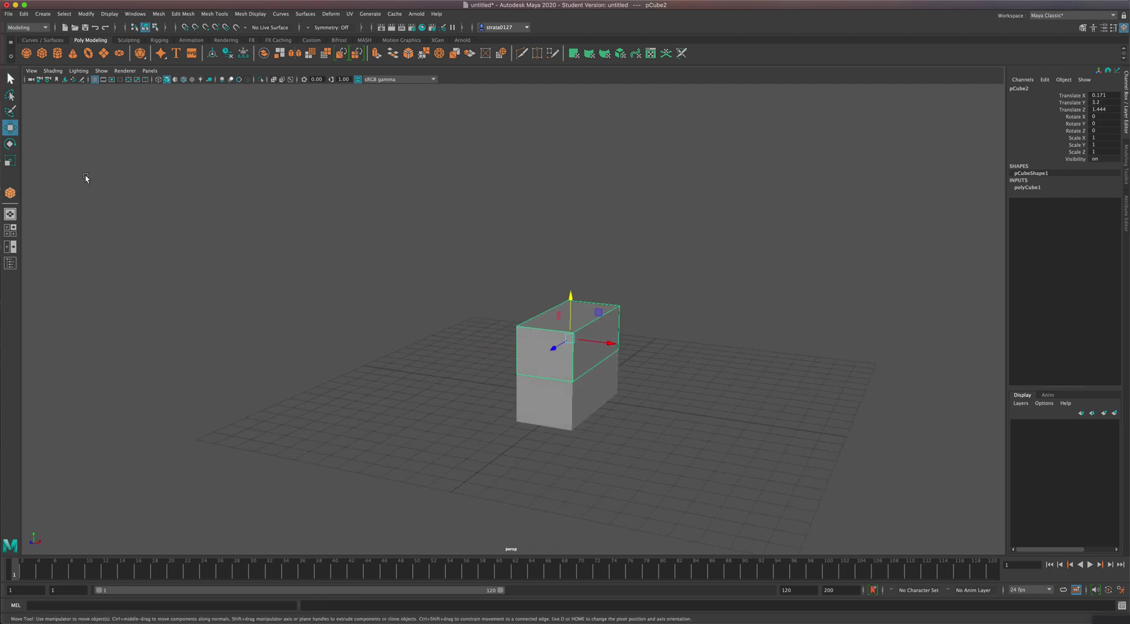
- Rotate the upper box pCube2 around Y to about -27 degrees
click(10, 143)
drag(588, 348, 639, 374)
alt+middle_drag(639, 374, 606, 380)
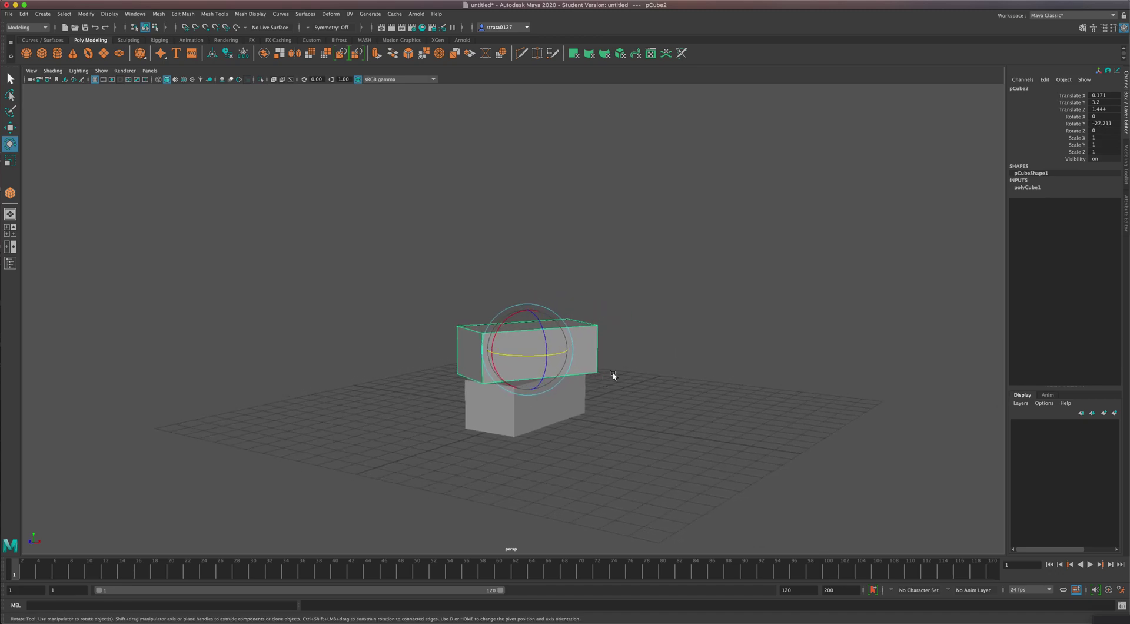
alt+drag(638, 364, 649, 360)
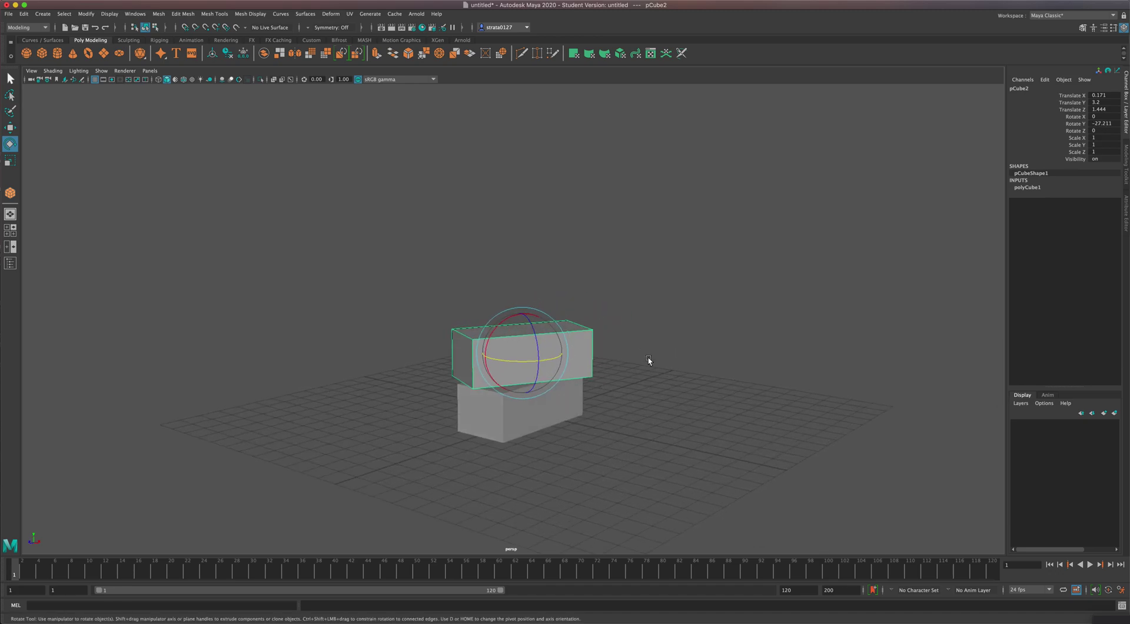
- Duplicate it as instance pCube3 at Translate Y 5.322, Rotate Y 9.596, then select the middle box
key(ctrl+d)
key(w)
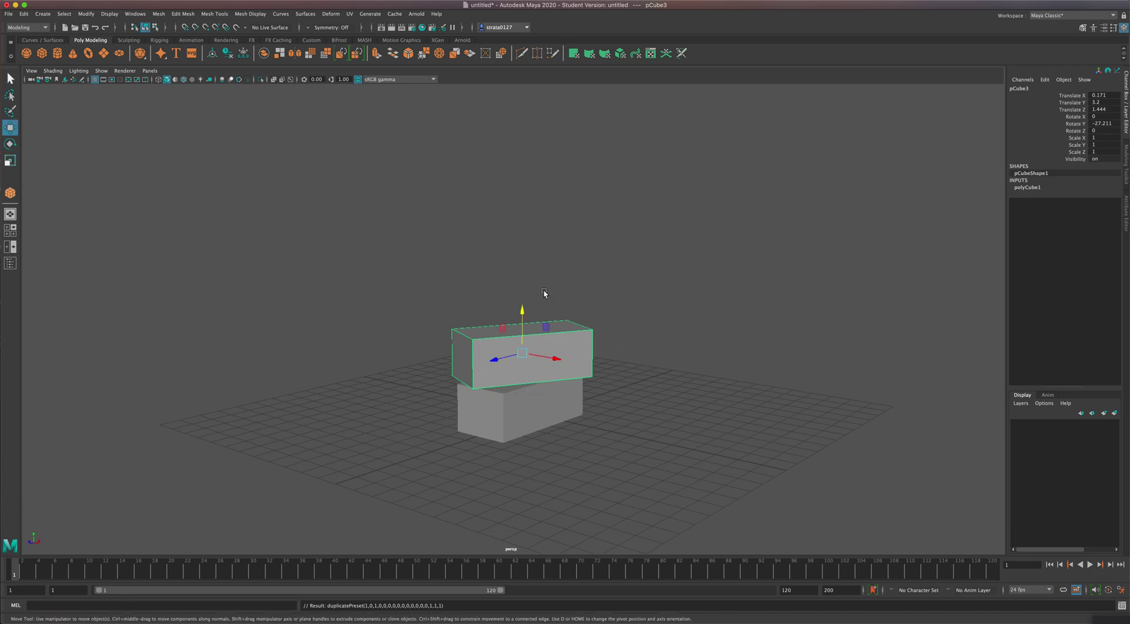
drag(522, 312, 523, 259)
key(e)
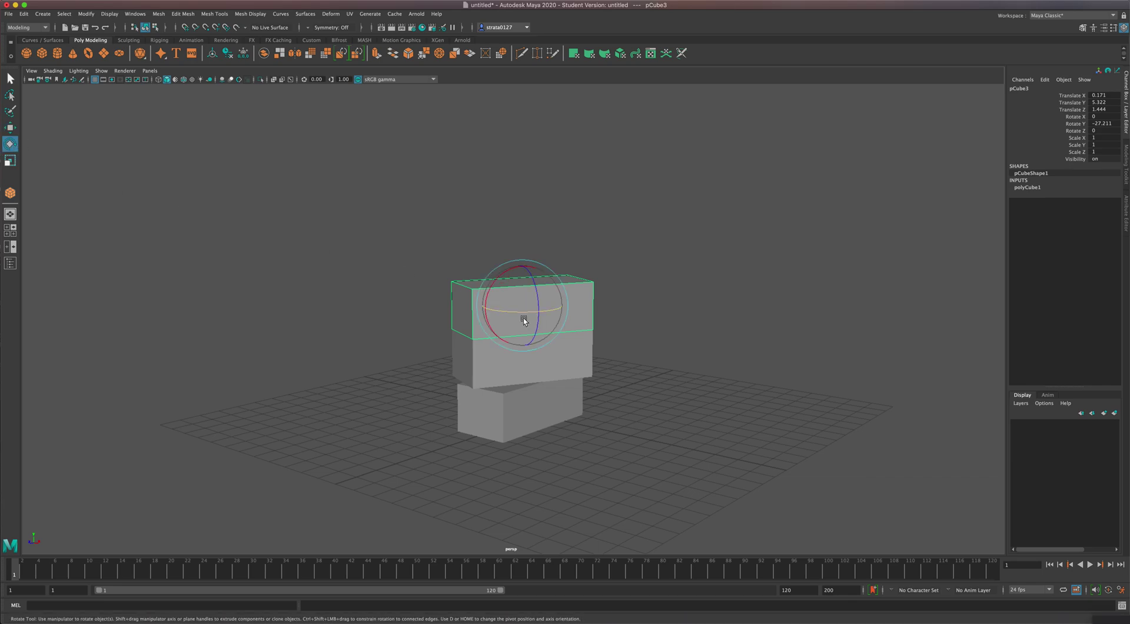
drag(520, 312, 503, 358)
alt+right_drag(502, 358, 454, 351)
alt+drag(454, 350, 462, 348)
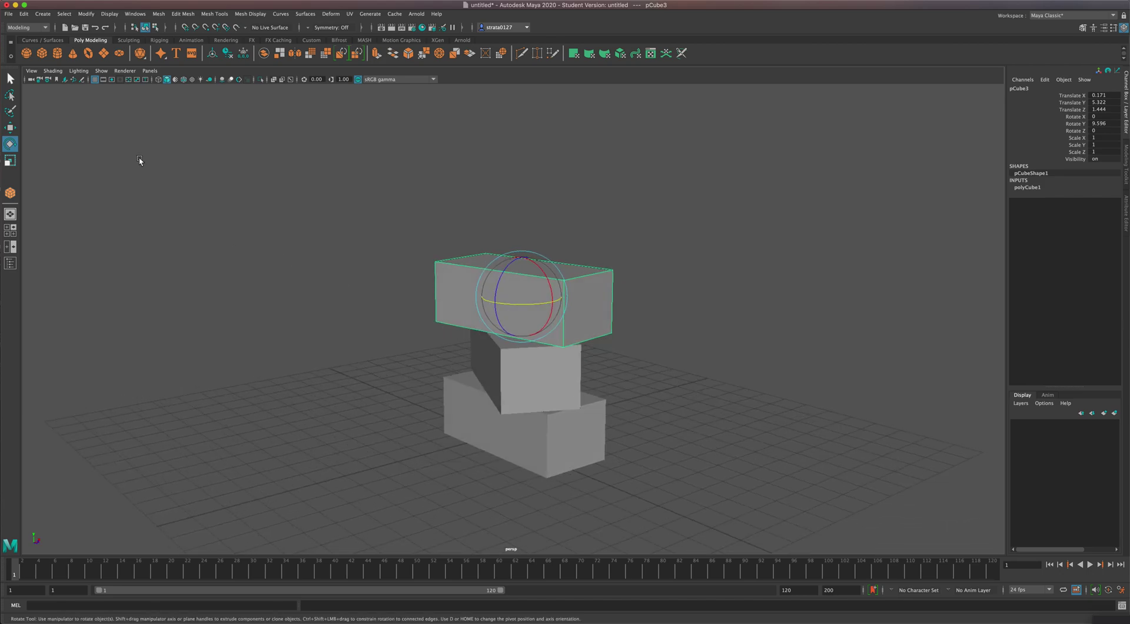
key(w)
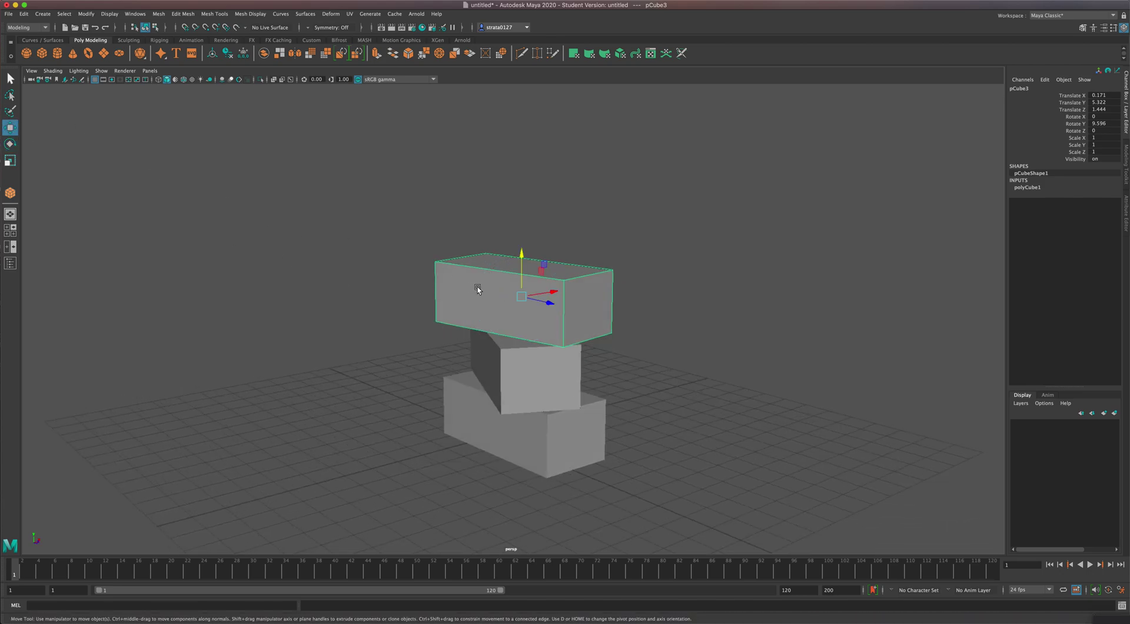
click(510, 370)
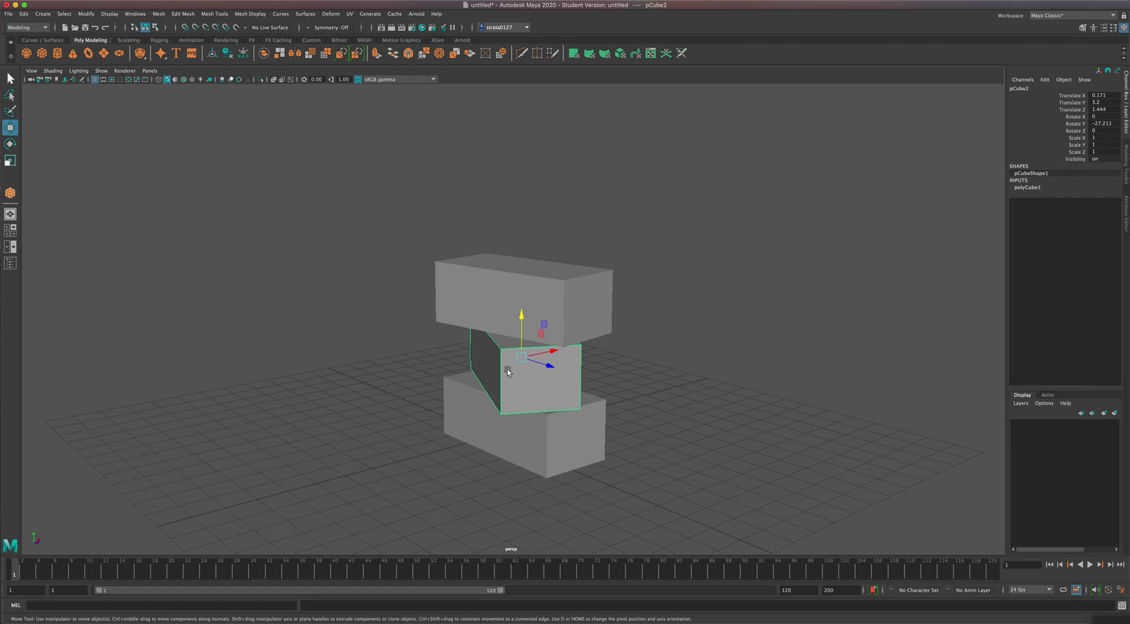
- Extrude the middle box's front face, inset to 0.409 scale and pulled out 1.225
right_drag(512, 381, 542, 383)
click(542, 383)
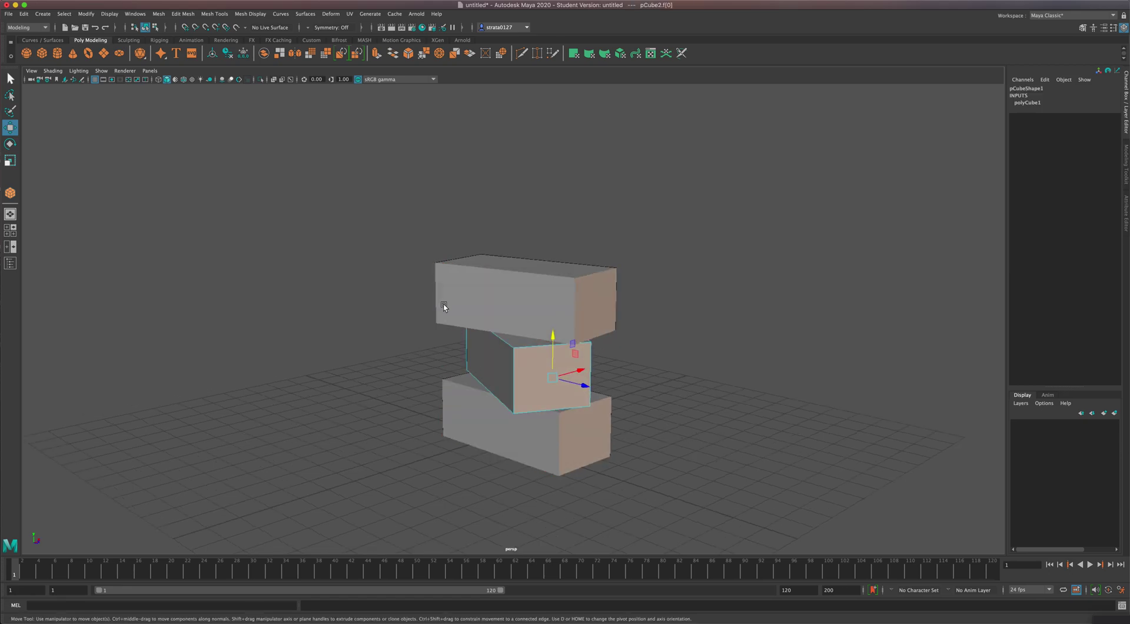
click(377, 54)
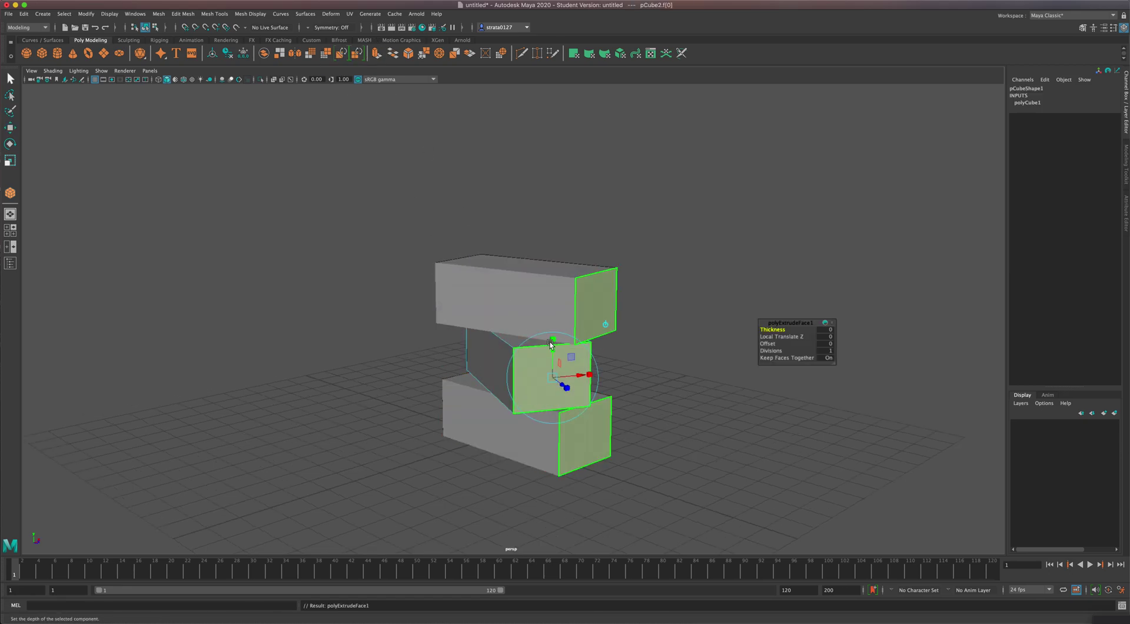
drag(552, 378, 550, 407)
drag(610, 387, 612, 385)
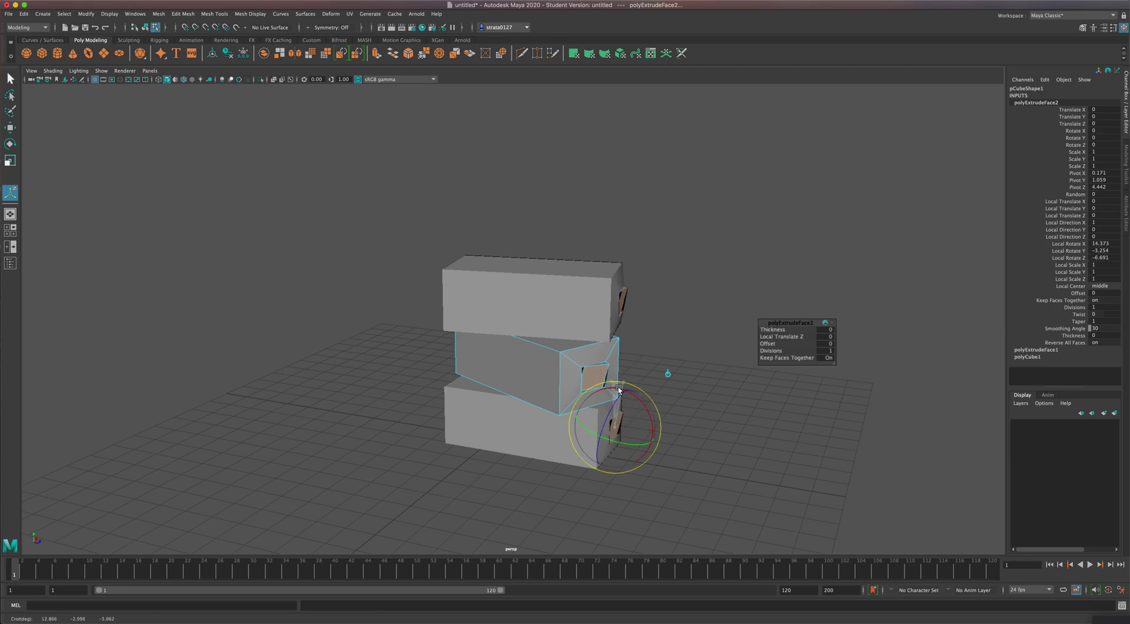
drag(647, 433, 504, 305)
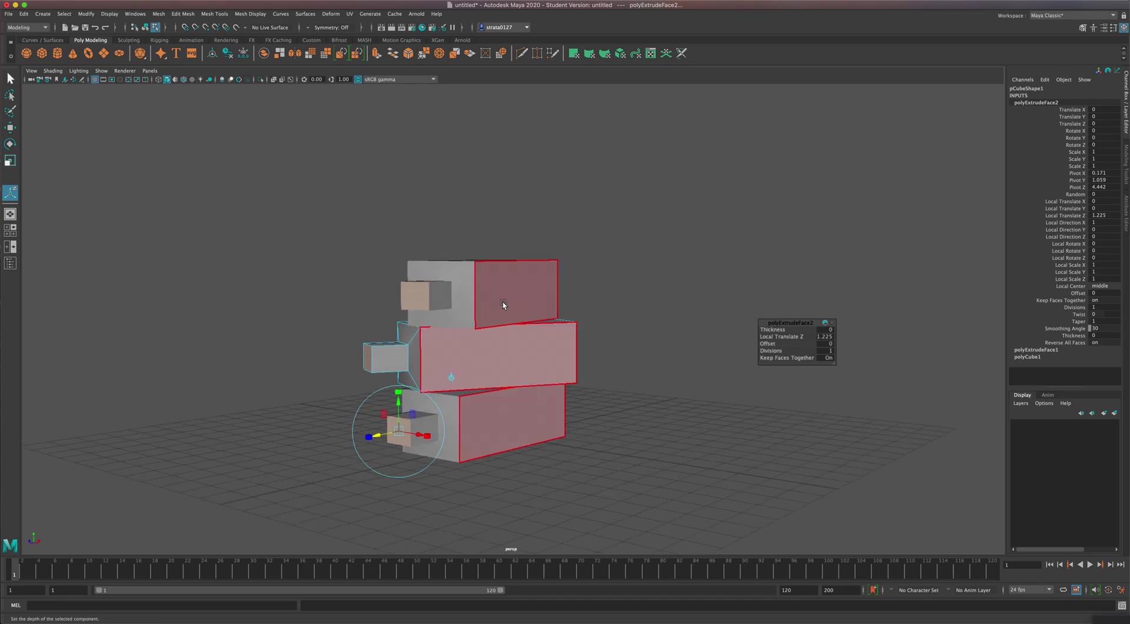
- Return to Object Mode and select the middle box to check the result
right_click(503, 304)
right_drag(503, 304, 589, 283)
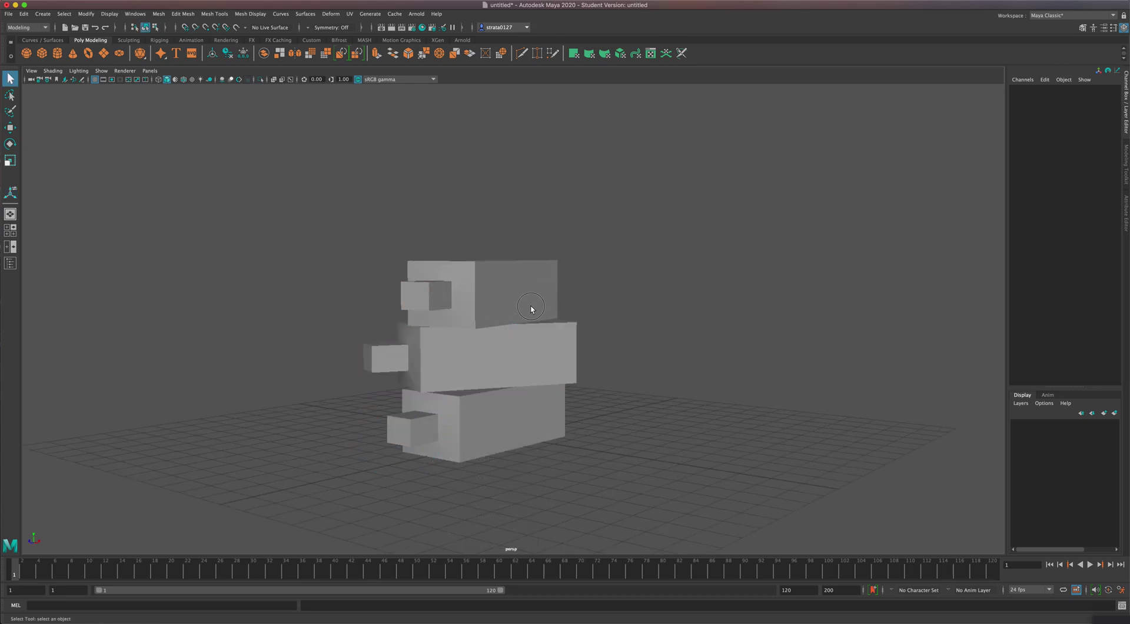
click(531, 309)
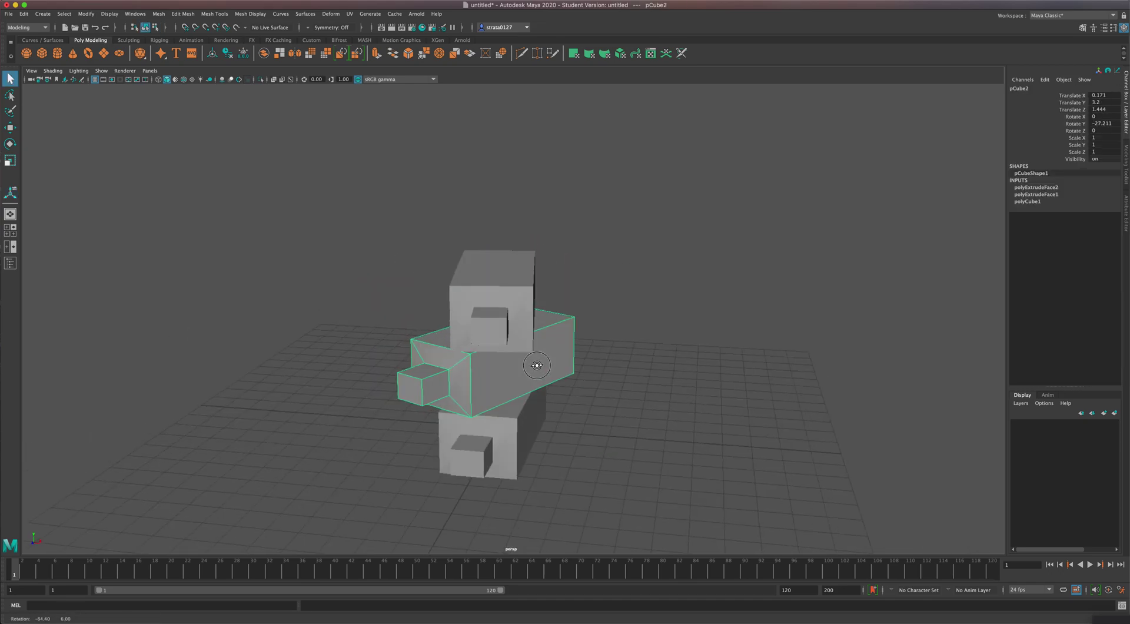